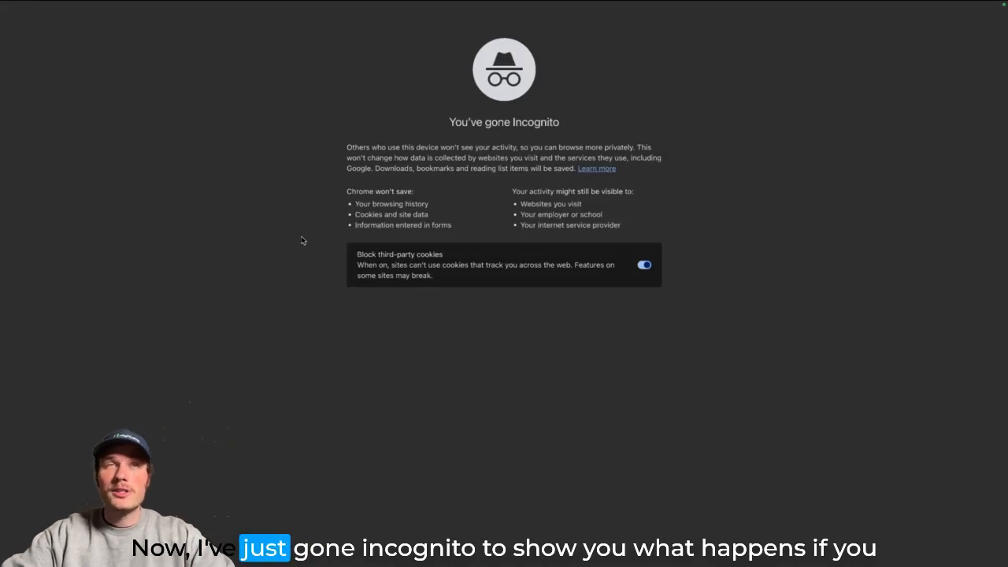
- Load the pasted HighLevel snapshot share link and continue as an existing HighLevel user
mouse_move(282, 5)
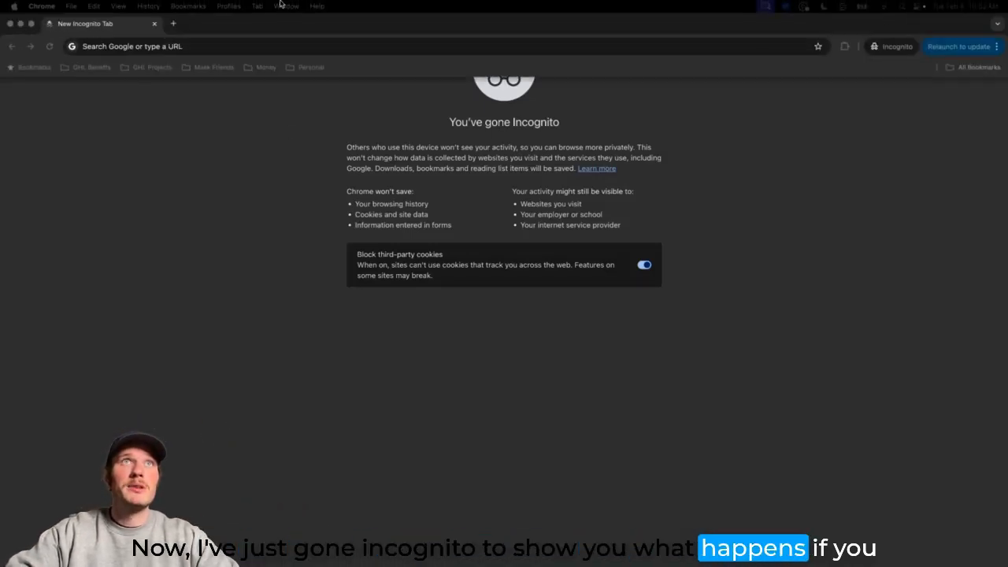
click(252, 46)
key(Return)
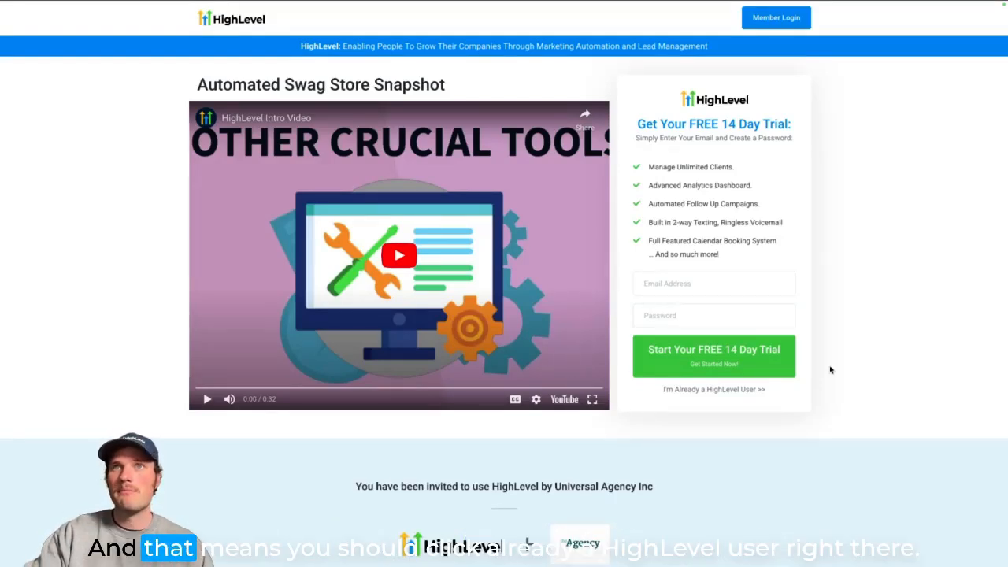
click(725, 391)
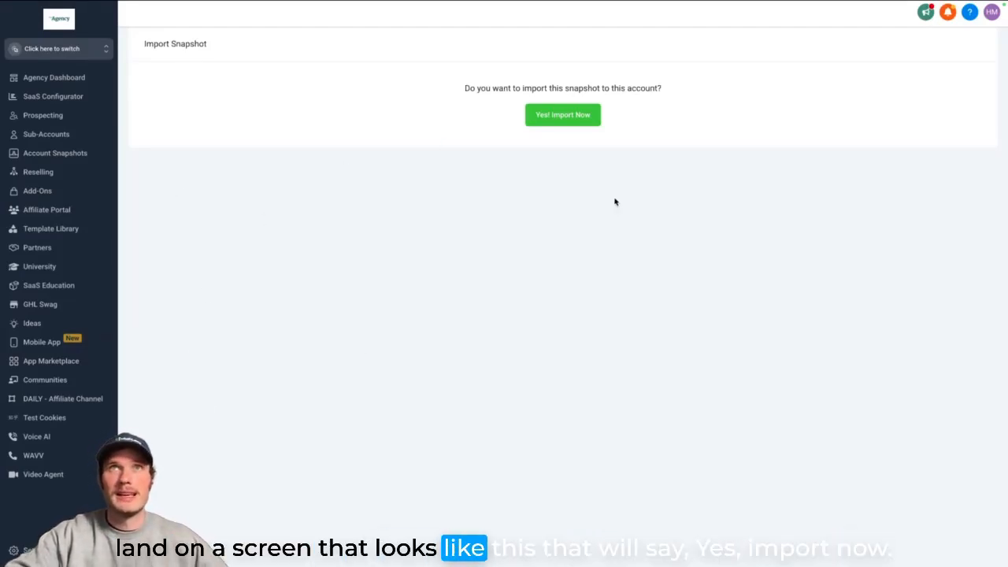
- Confirm importing the Automated Swag Store Snapshot into the account with 'Yes! Import Now'
click(559, 115)
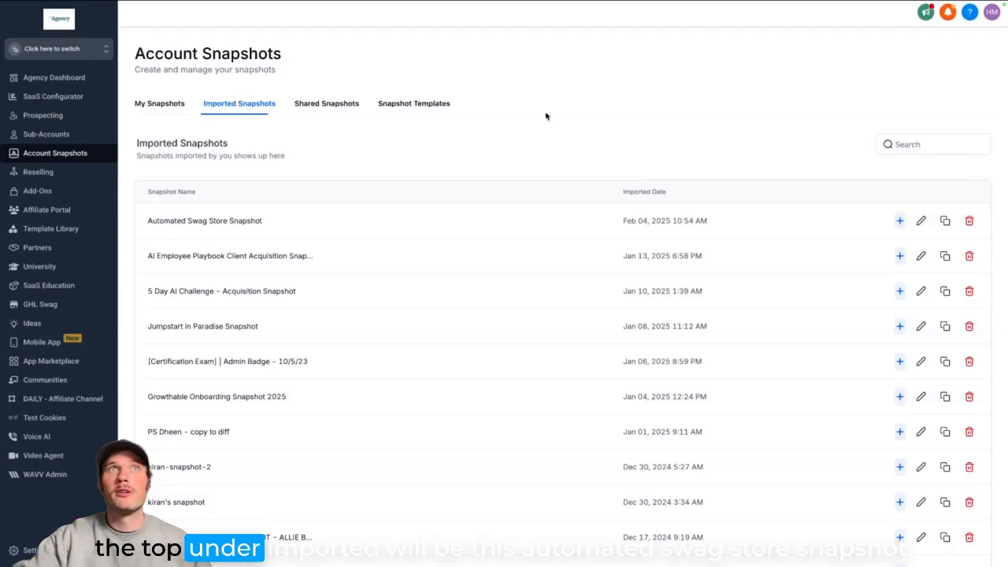
drag(157, 220, 289, 224)
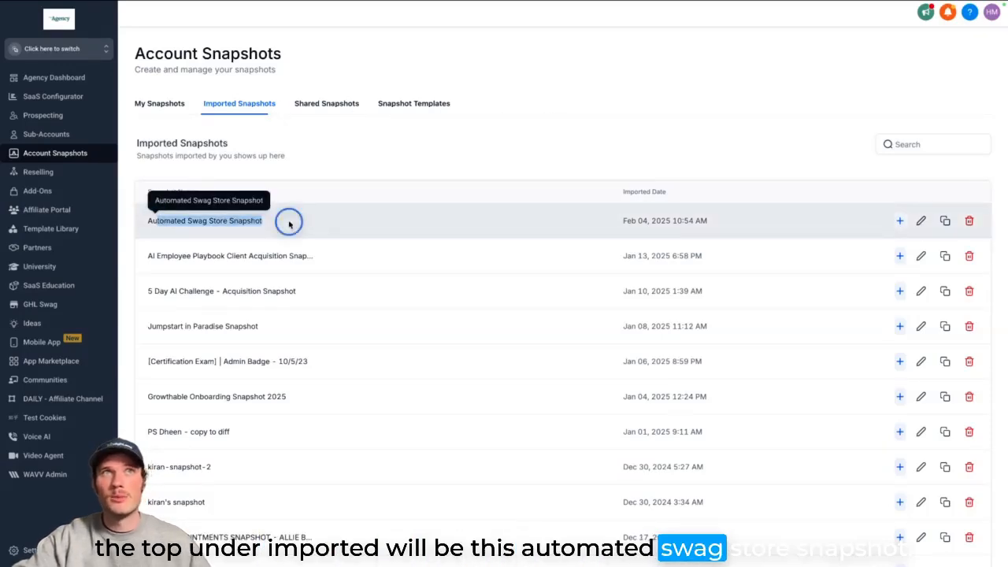
click(289, 224)
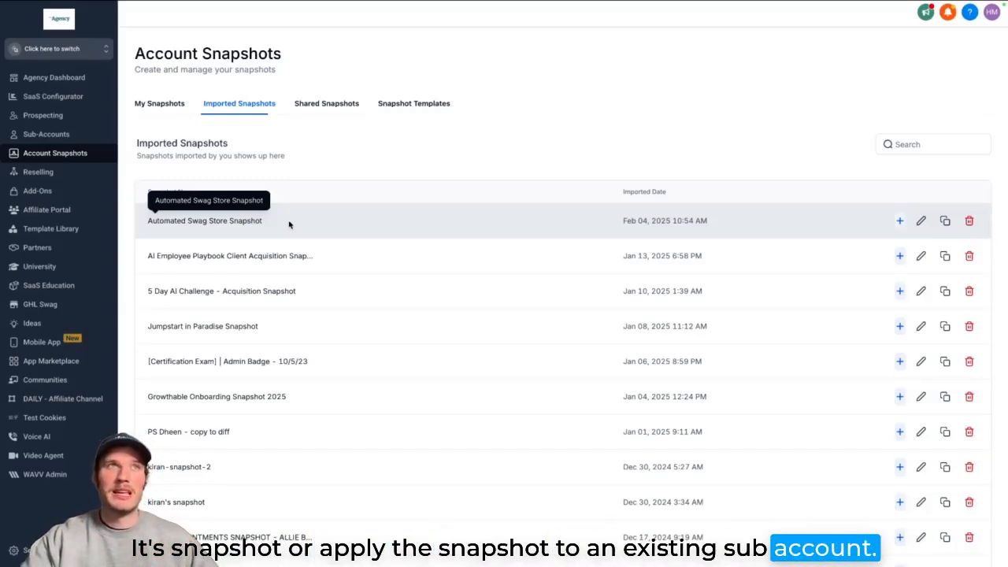
- From Sub-Accounts, start a new sub-account and show the Imported Snapshots tab
click(69, 135)
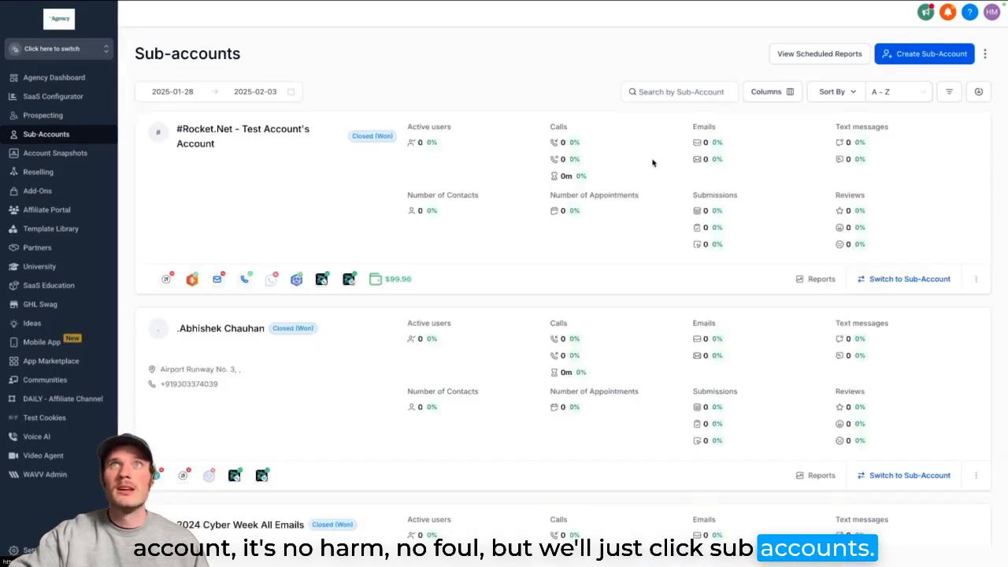
scroll(566, 360, down, 10)
scroll(567, 360, up, 15)
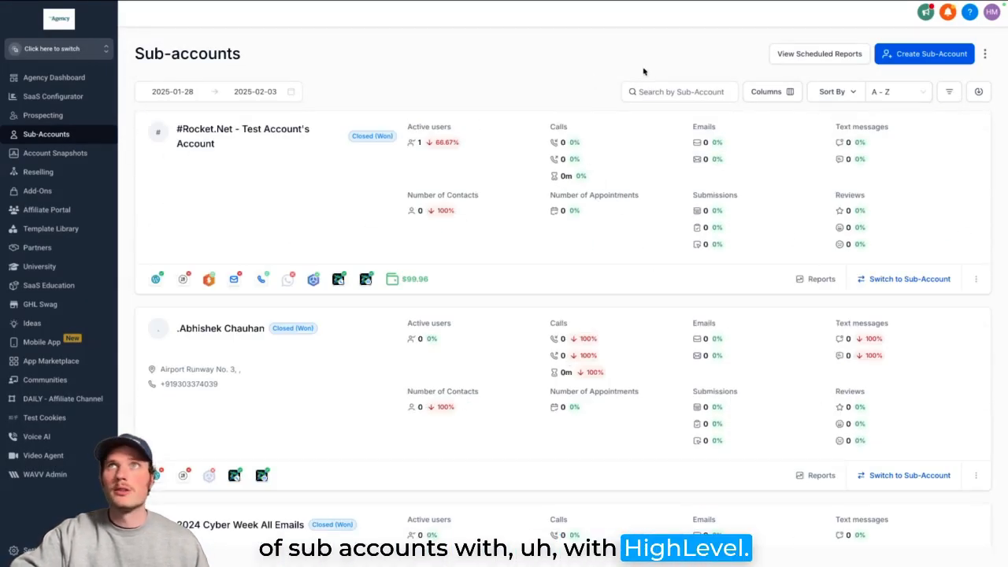
click(917, 55)
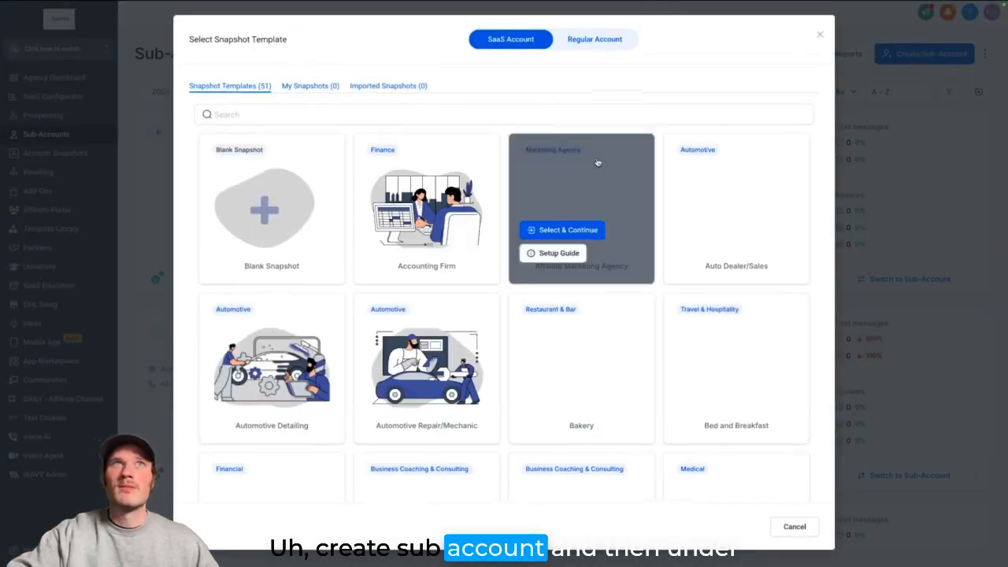
click(389, 88)
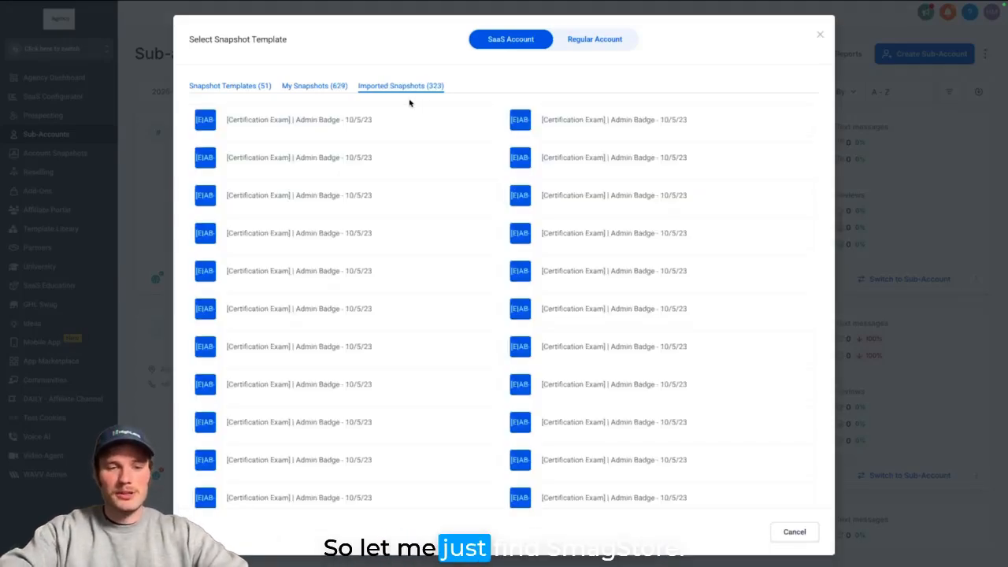
- Find 'swag' on the page and select Automated Swag Store Snapshot as the template
key(ctrl+f)
text(swag store)
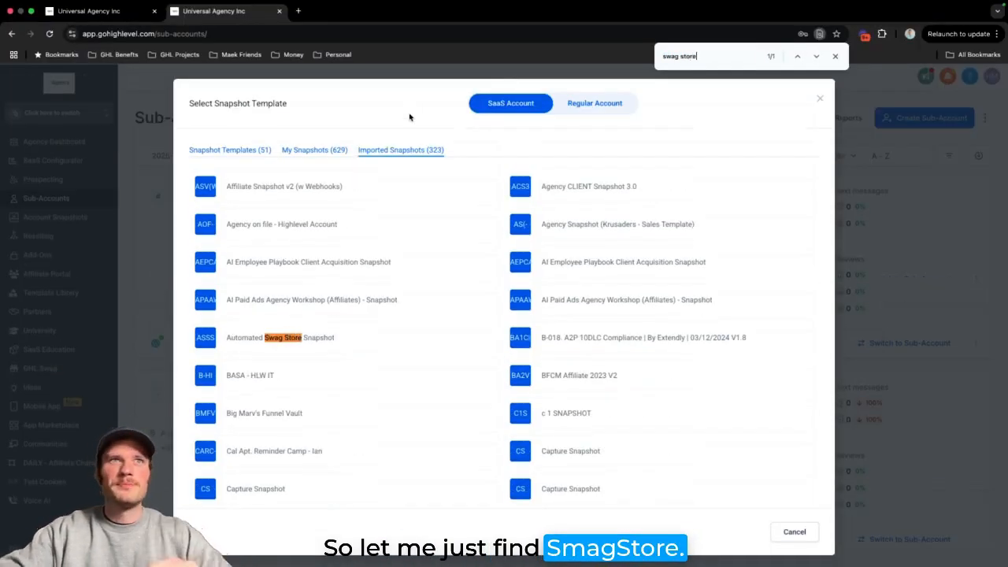
mouse_move(239, 344)
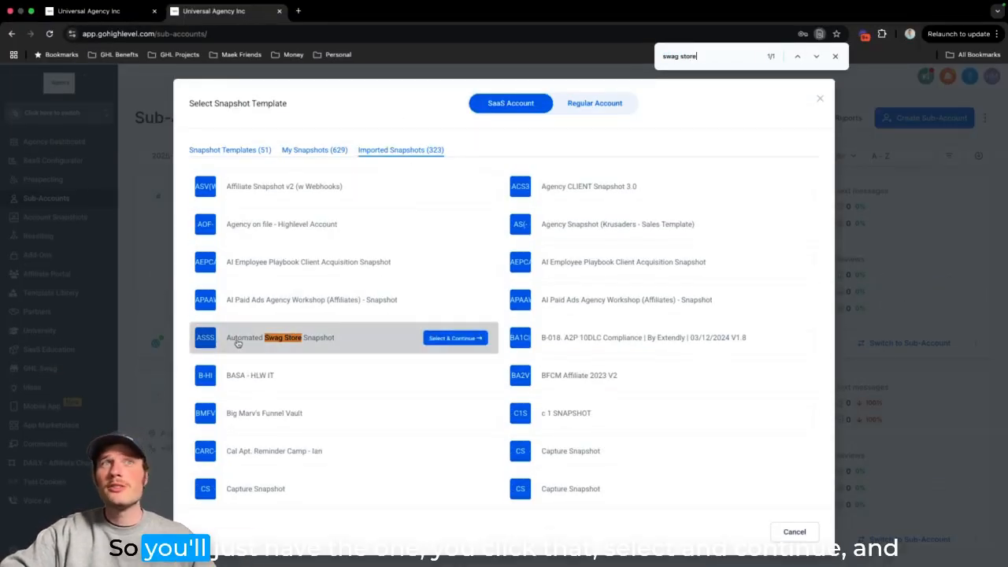
click(437, 339)
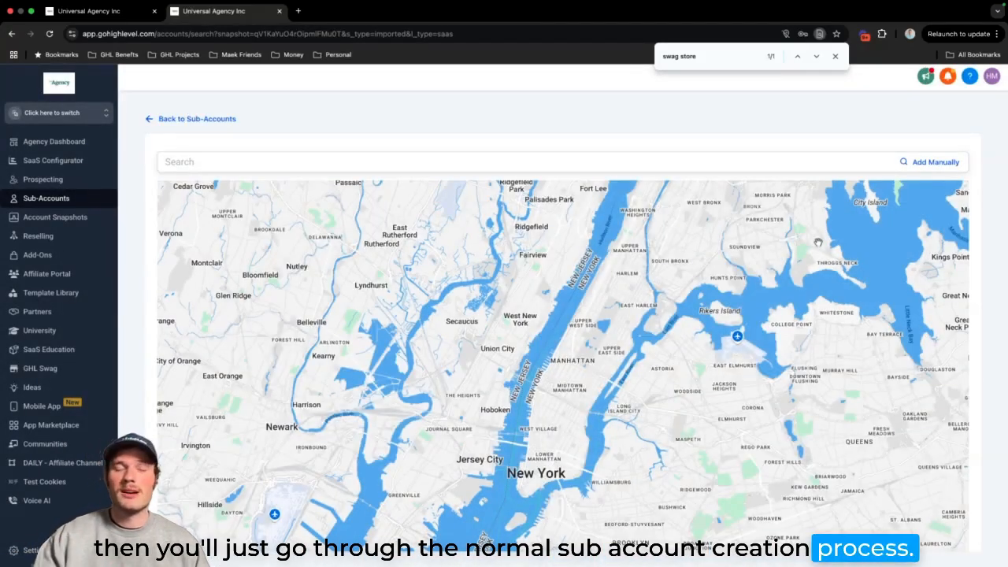
- Go fullscreen, switch to manual business details, try the Business Phone field, then return to Account Snapshots
key(ctrl+super+f)
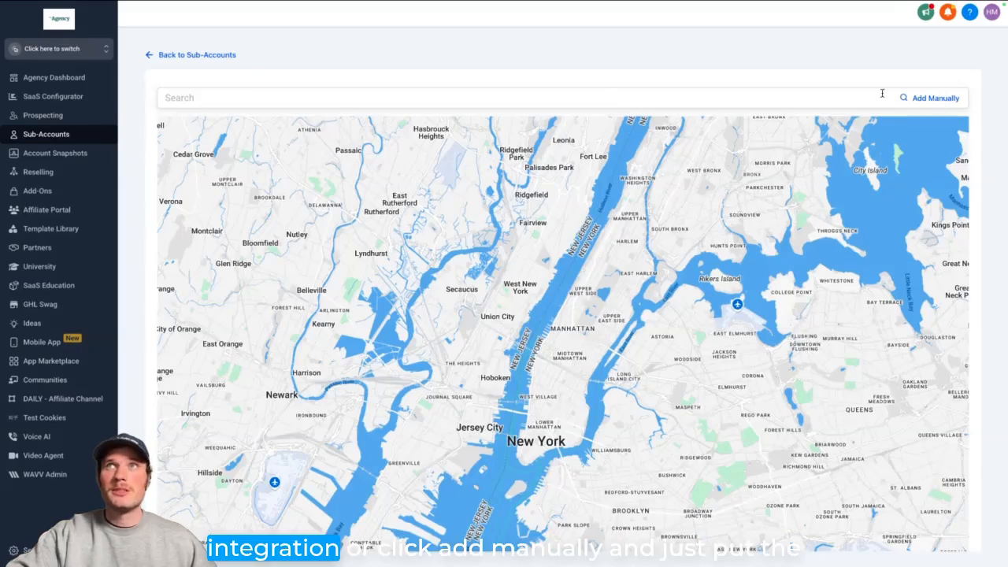
click(934, 99)
scroll(580, 272, down, 2)
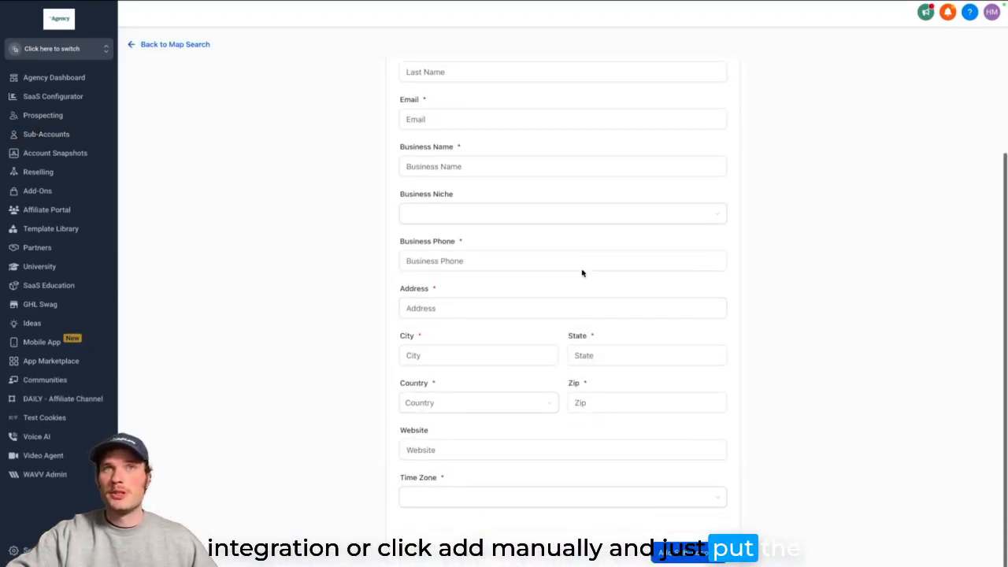
click(581, 270)
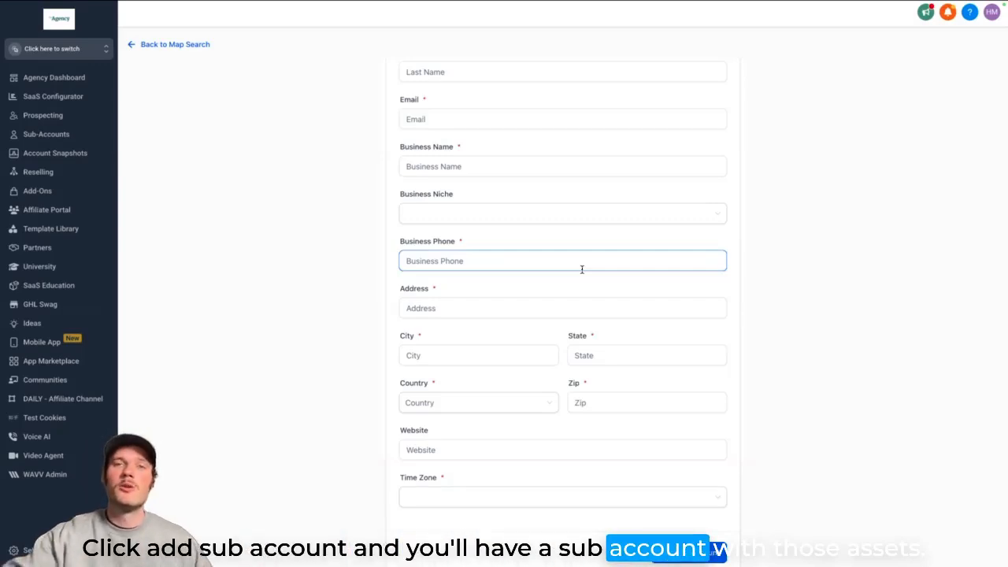
click(576, 281)
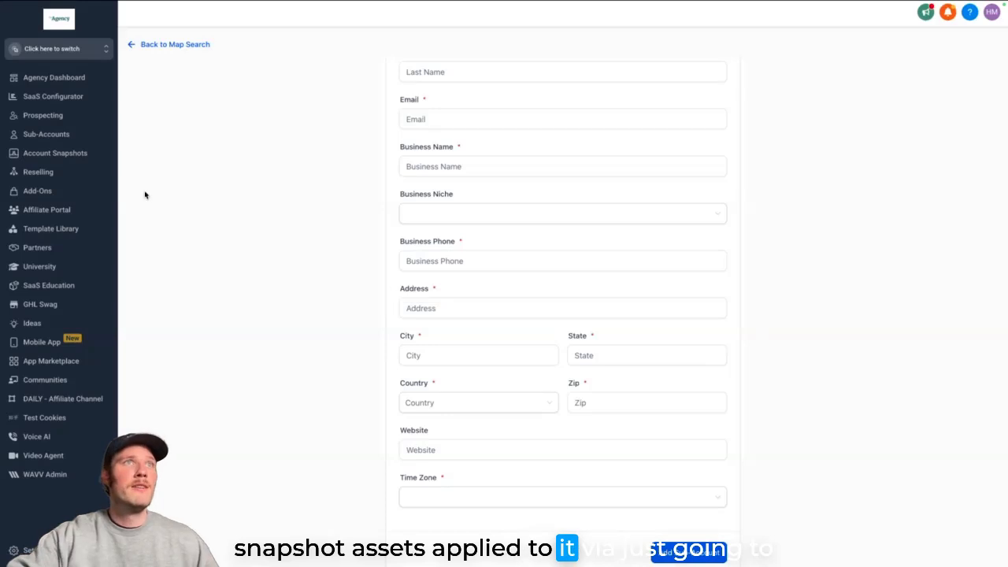
click(71, 154)
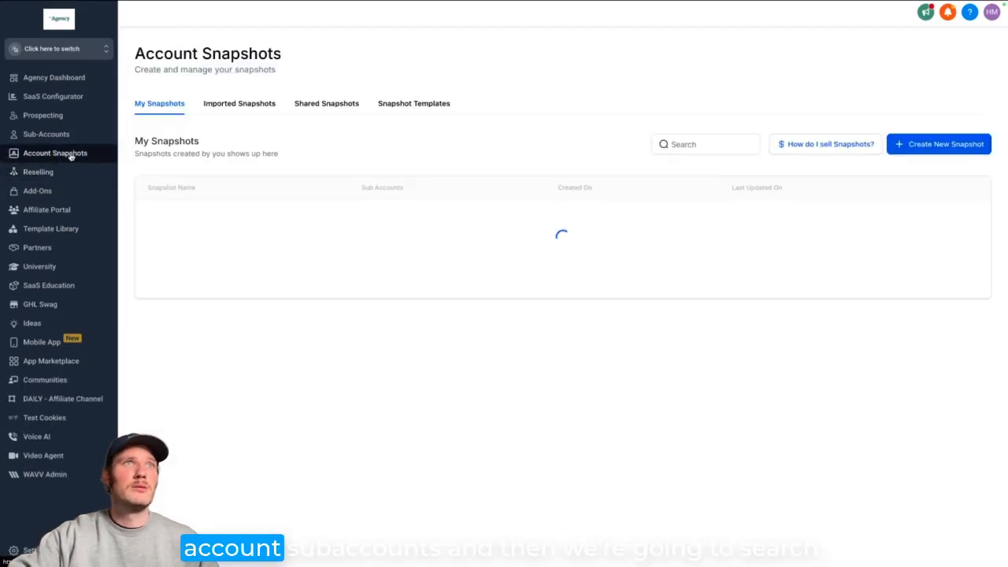
- Search Sub-Accounts for 'swag store' and open the Automated Swag Store Snapshot account
click(64, 134)
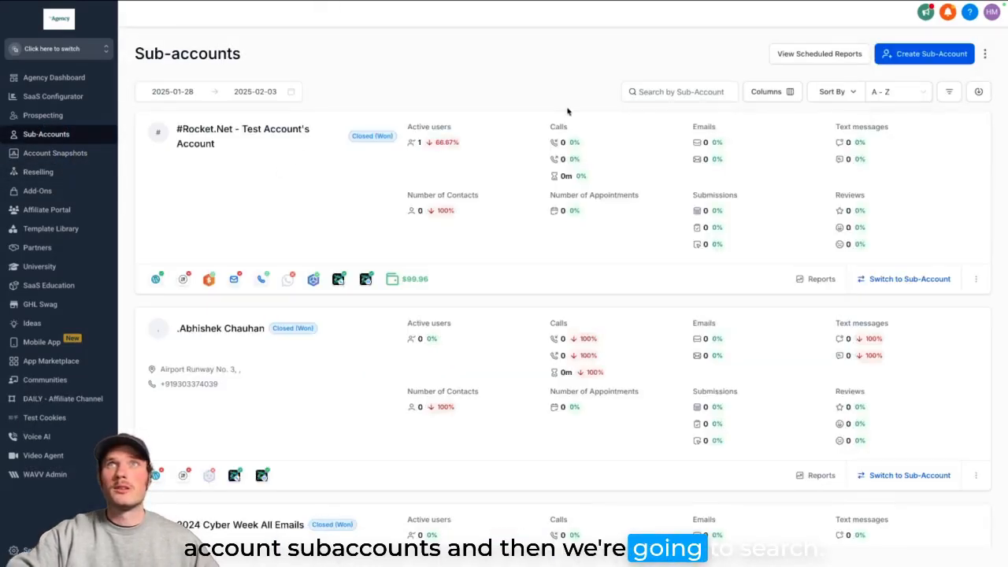
click(640, 91)
text(swag store)
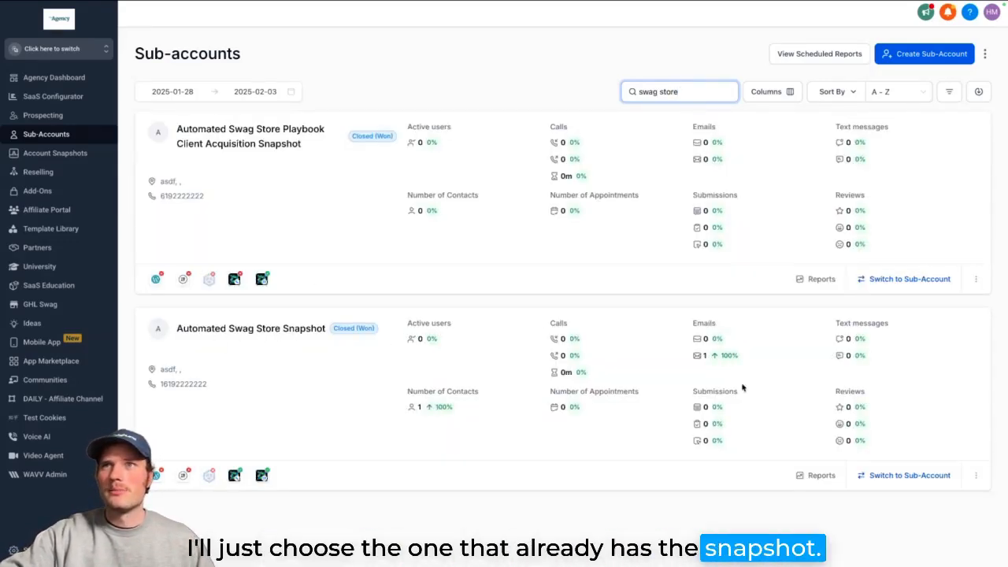
click(300, 329)
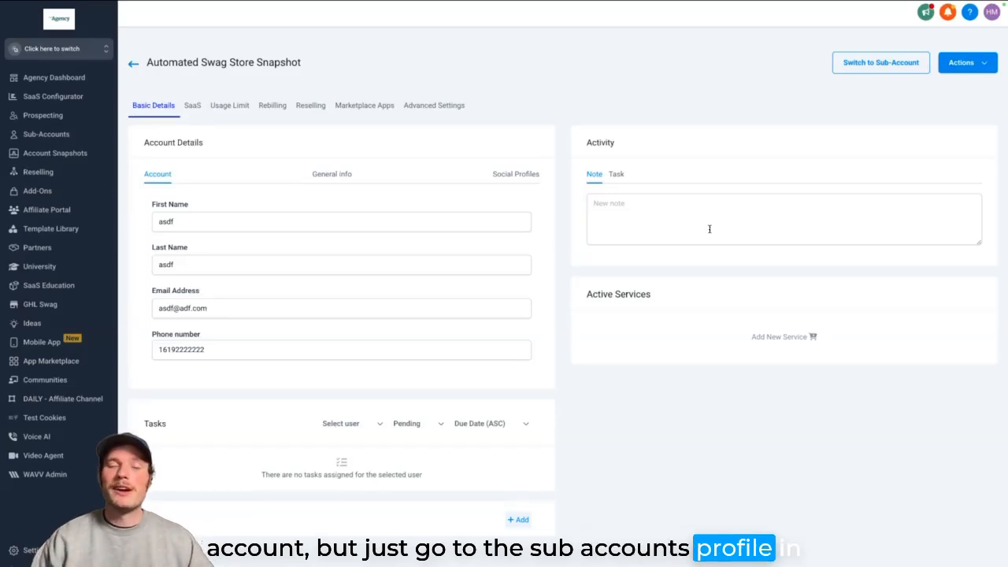
click(993, 71)
click(957, 85)
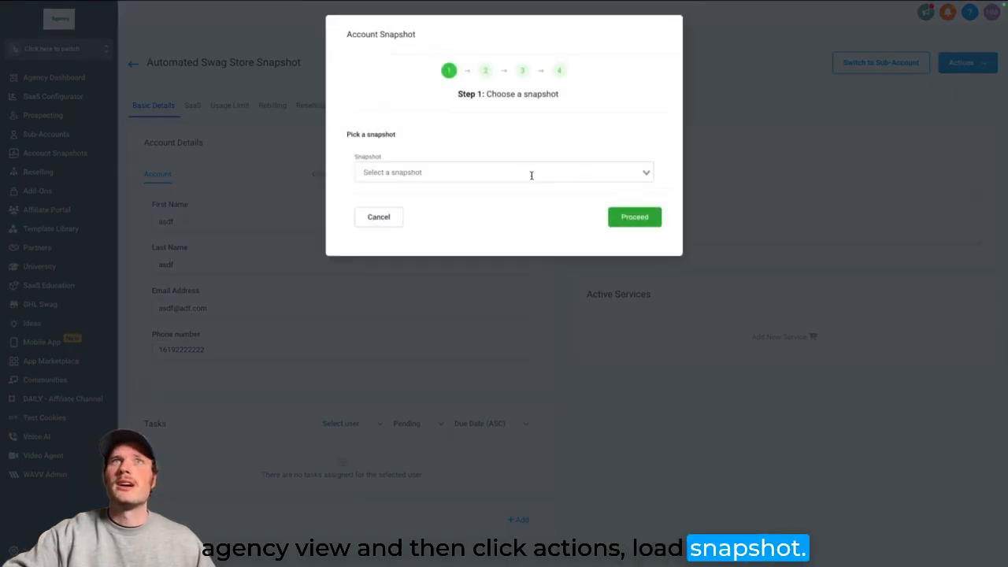
click(529, 172)
text(swag)
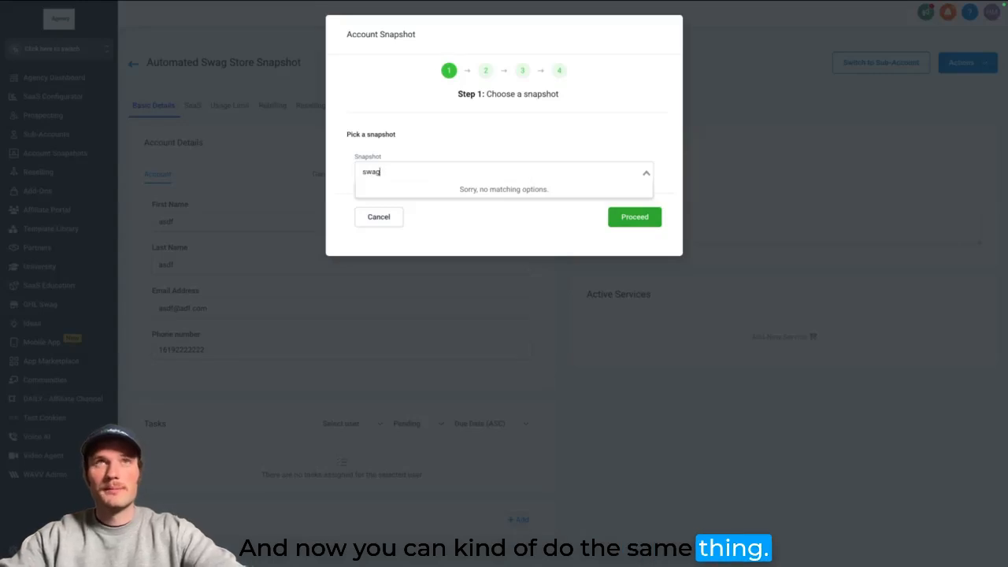
text( store)
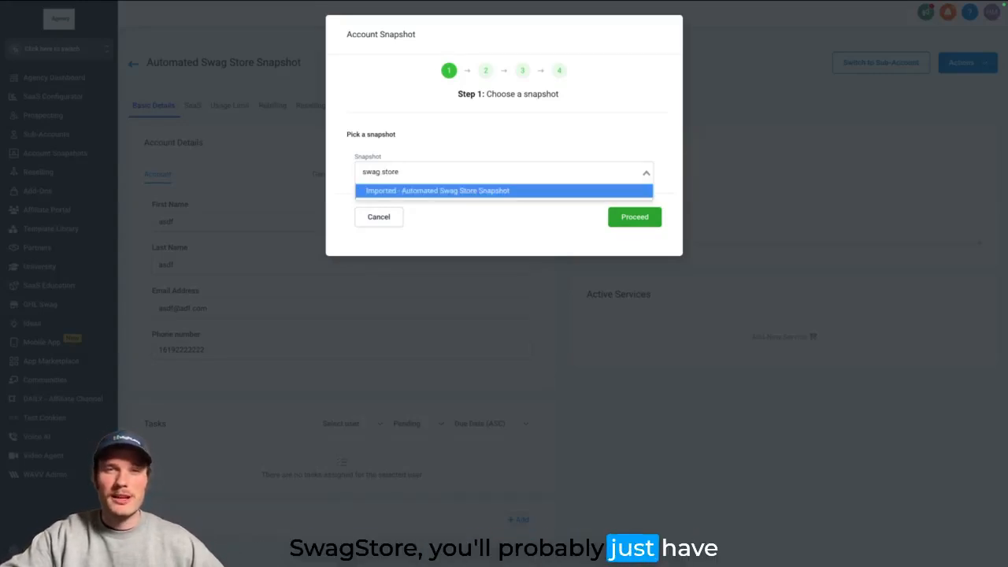
click(475, 198)
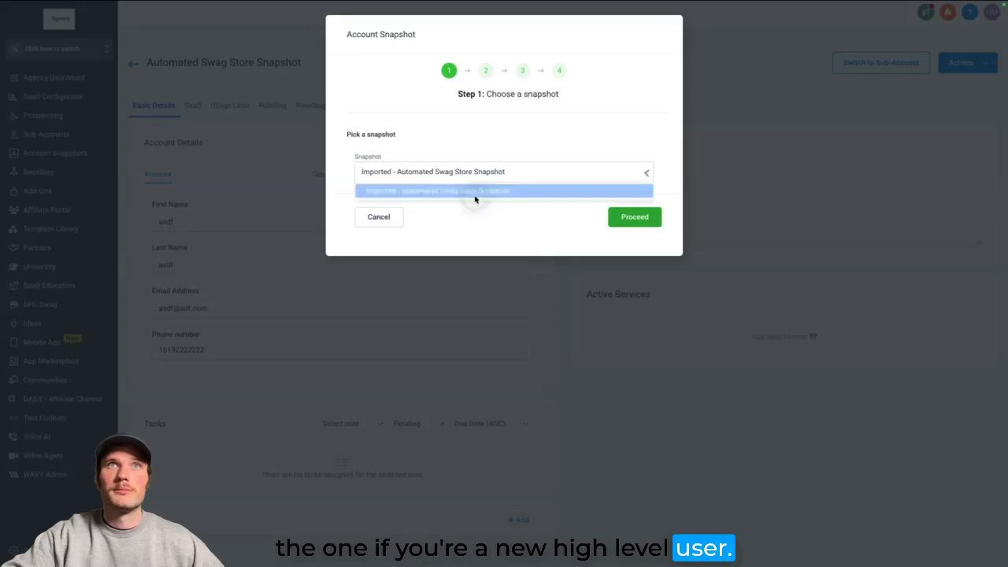
click(635, 217)
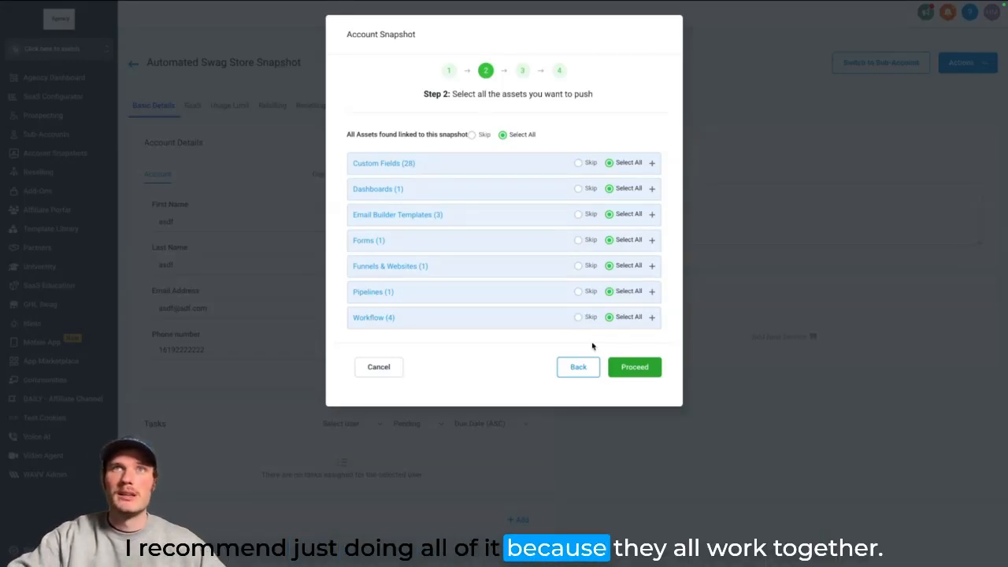
click(643, 376)
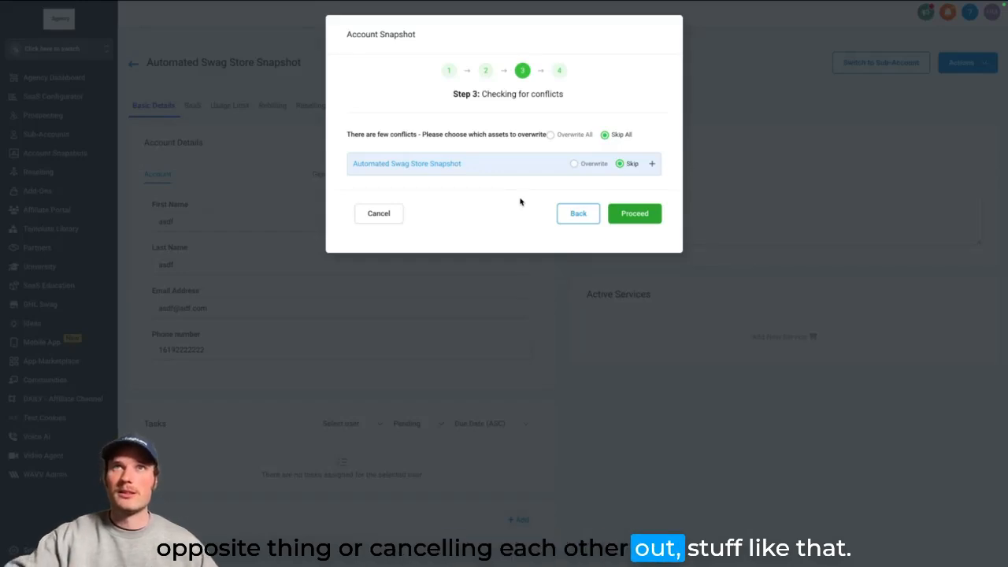
click(395, 219)
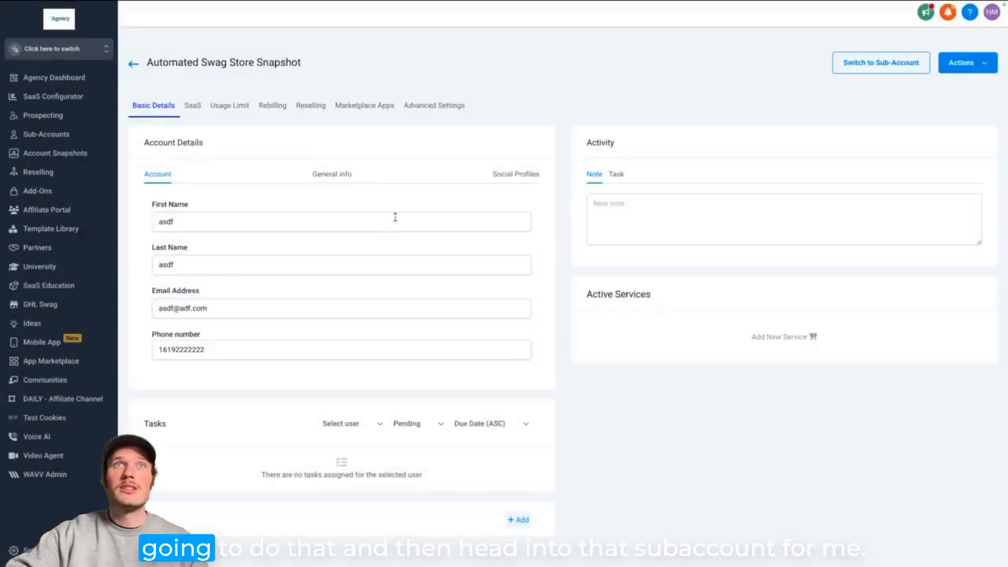
- Switch into the Automated Swag Store Snapshot sub-account and go to its Sites area
click(94, 50)
click(216, 59)
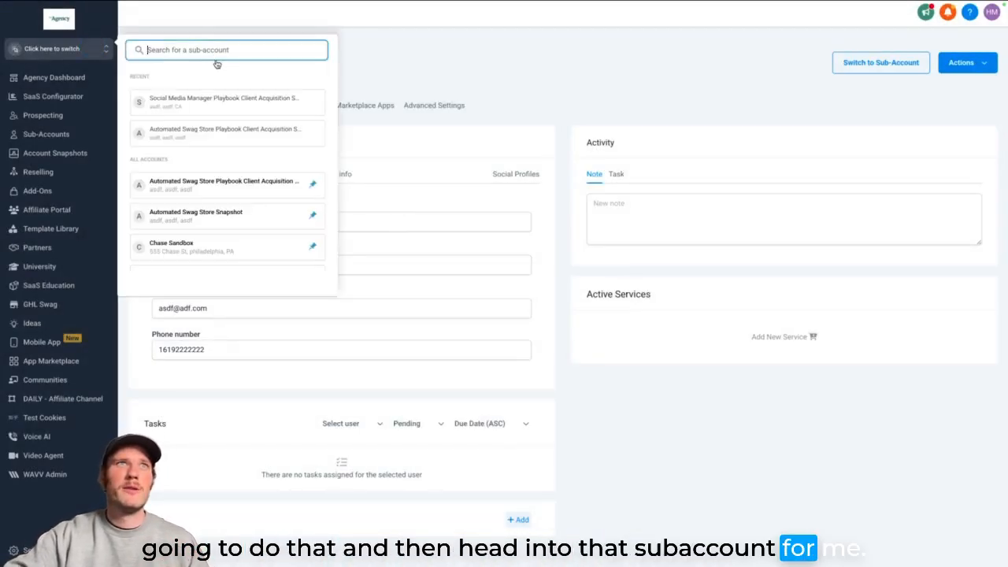
click(246, 214)
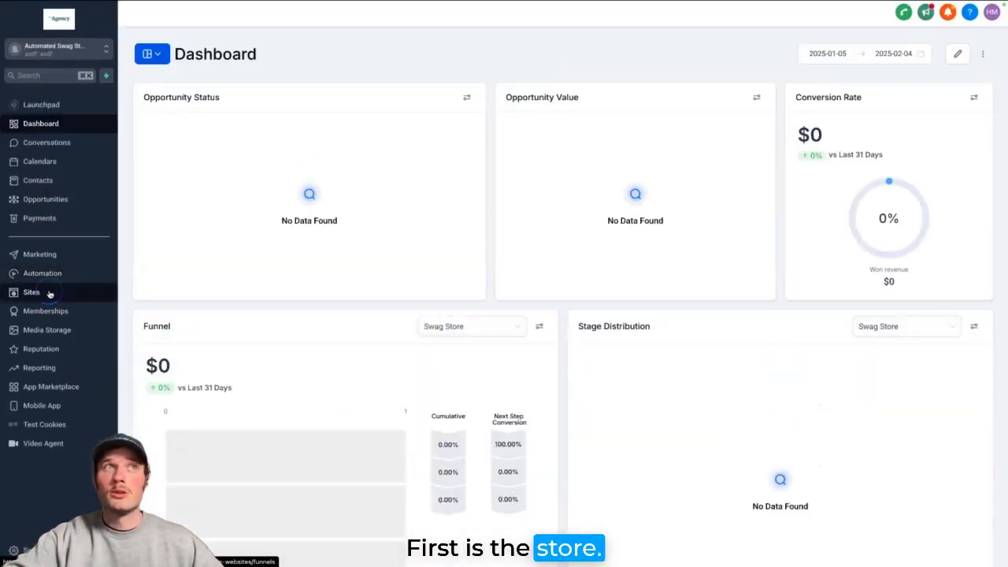
click(49, 293)
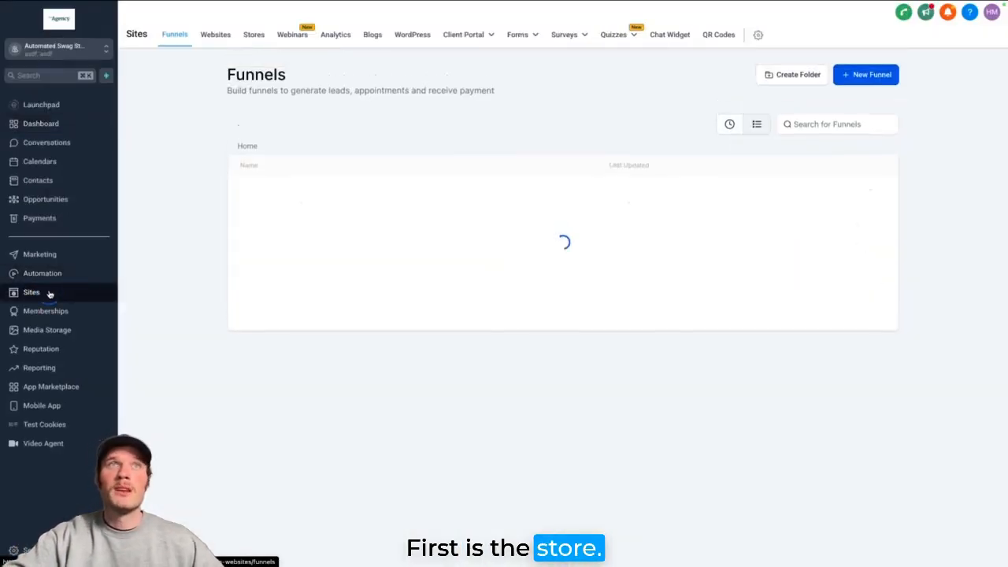
- On the Stores tab, cancel a template-based New Store, then open Swag Store Template's pages
click(255, 36)
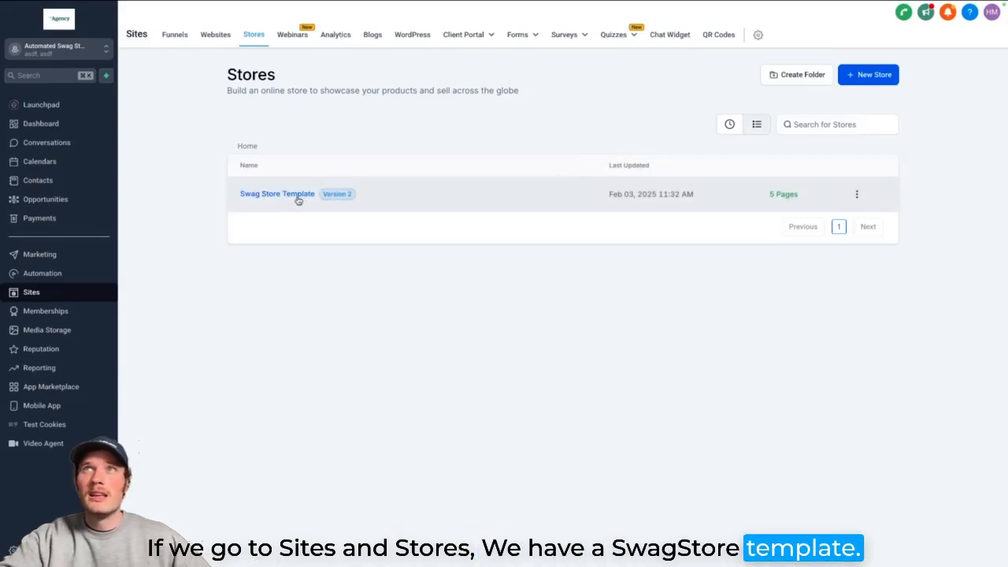
click(866, 75)
click(697, 232)
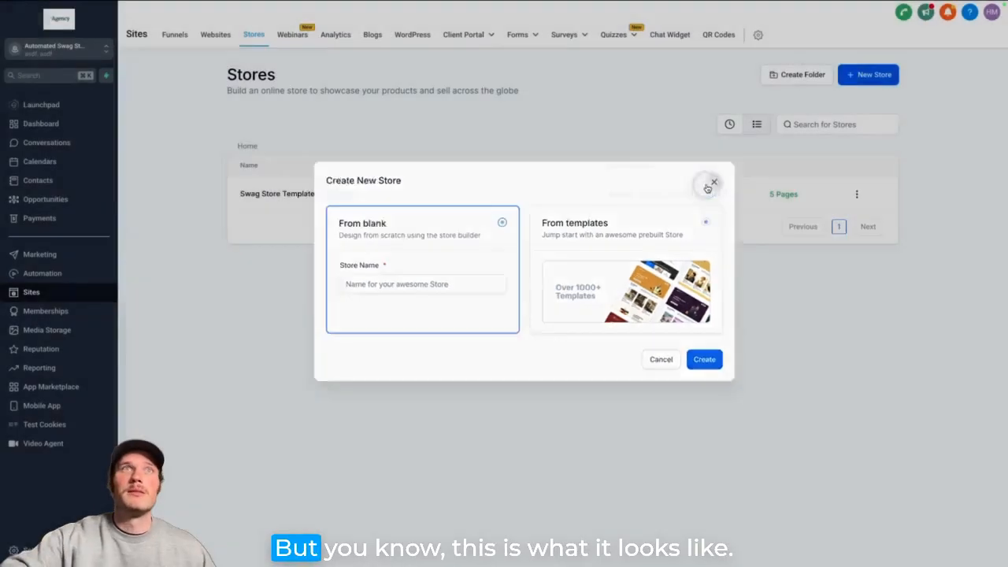
click(706, 188)
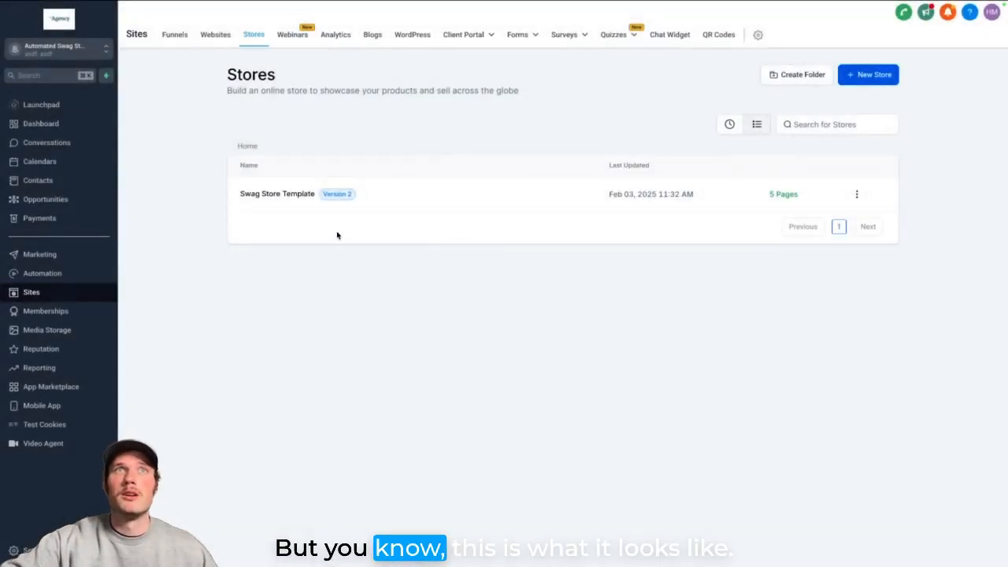
click(276, 194)
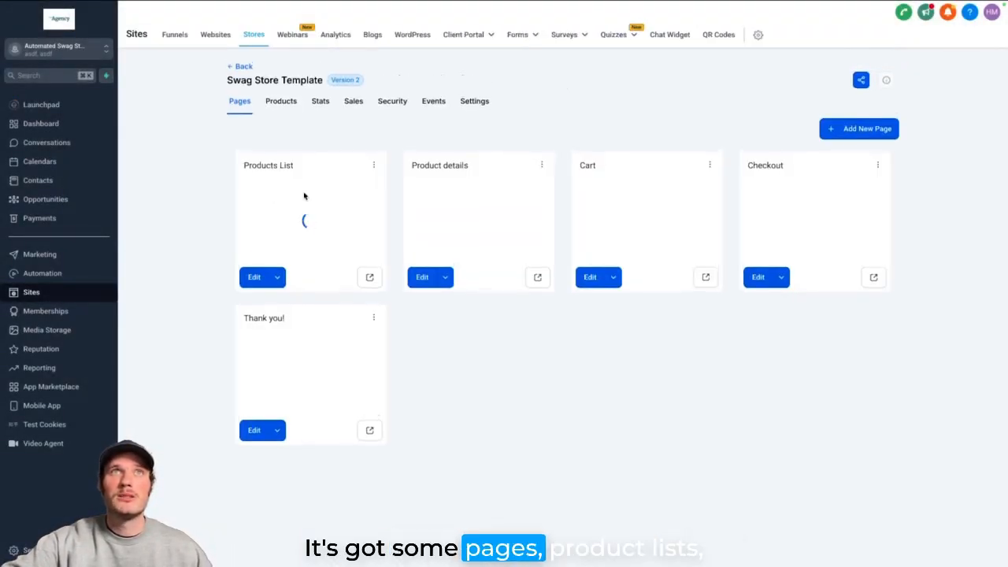